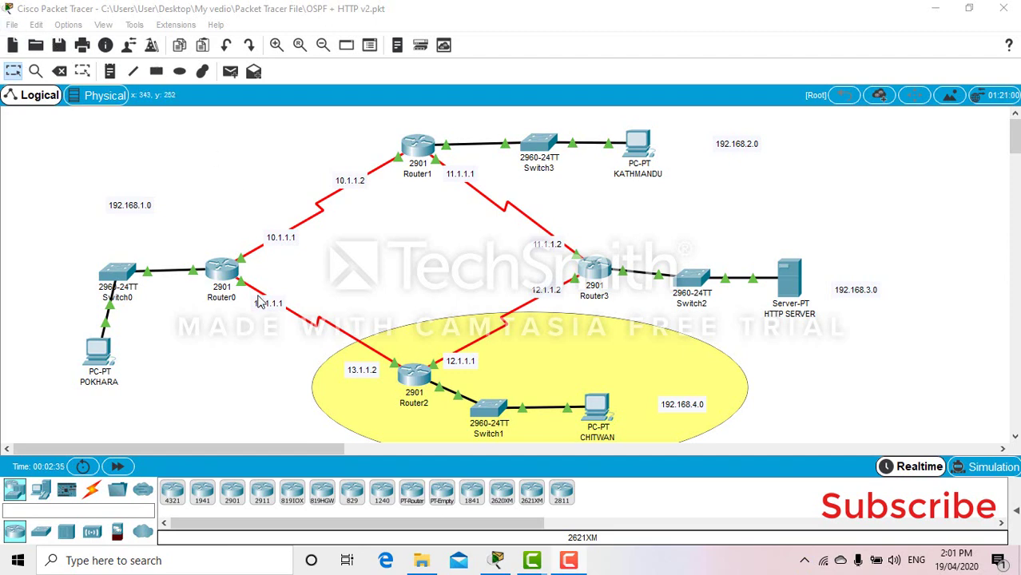
Step: Open Router0's CLI and restart its console session to get a fresh prompt
click(232, 276)
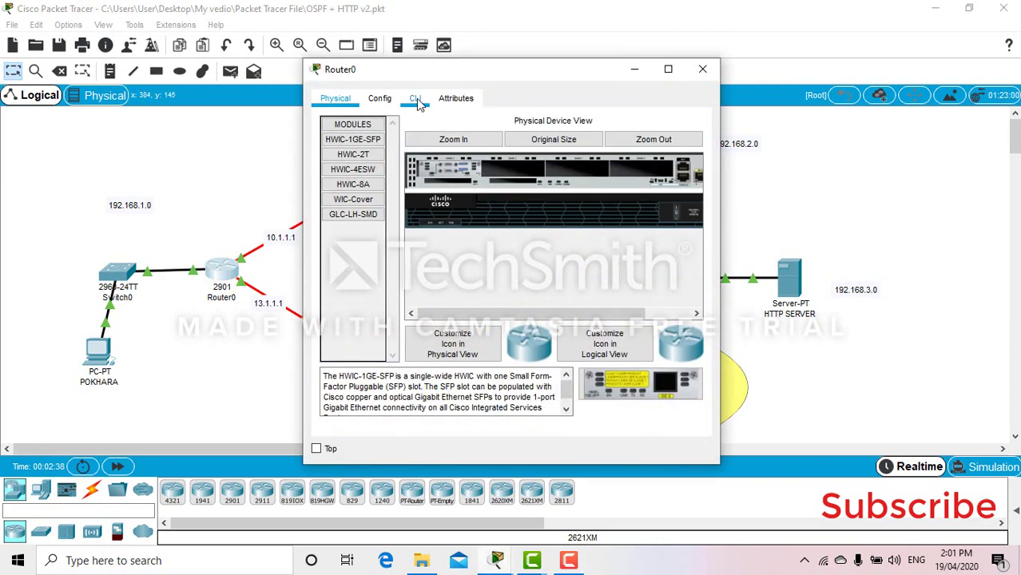
click(416, 99)
key(Return)
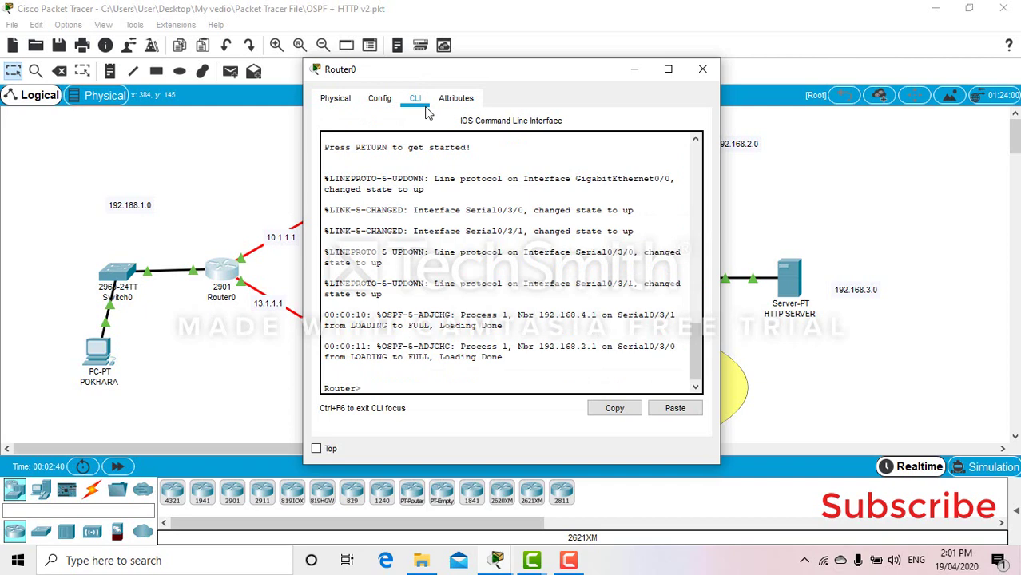
text(exit)
key(Return)
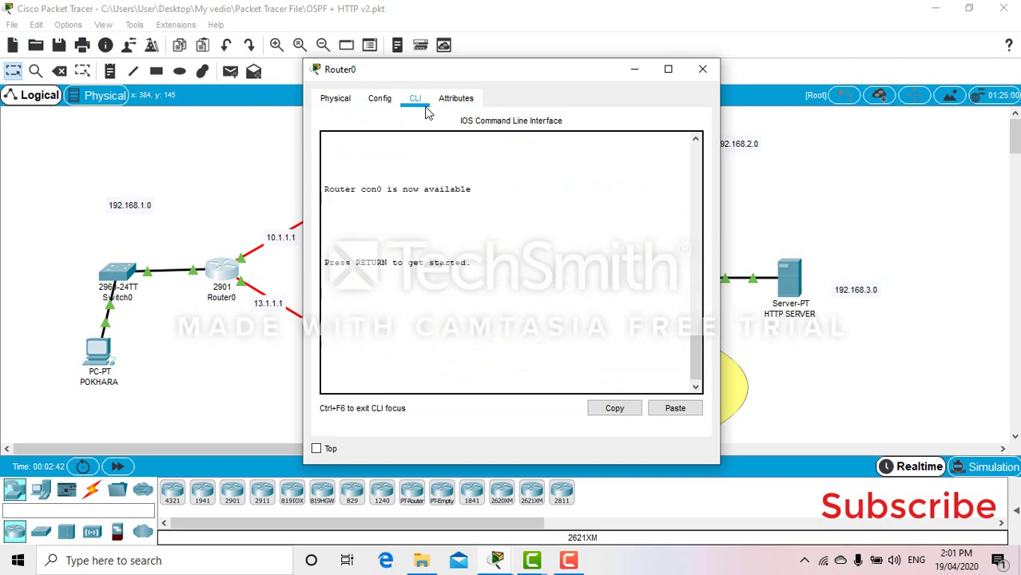
key(Return)
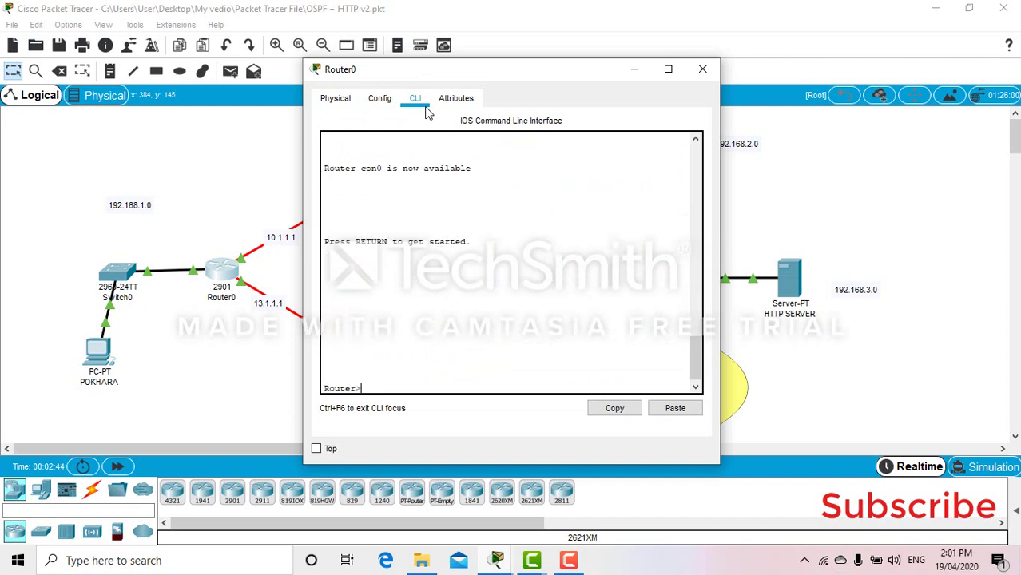
Step: Enter privileged mode with en, go into conf t, then exit back to Router#
text(en)
key(Return)
text(c)
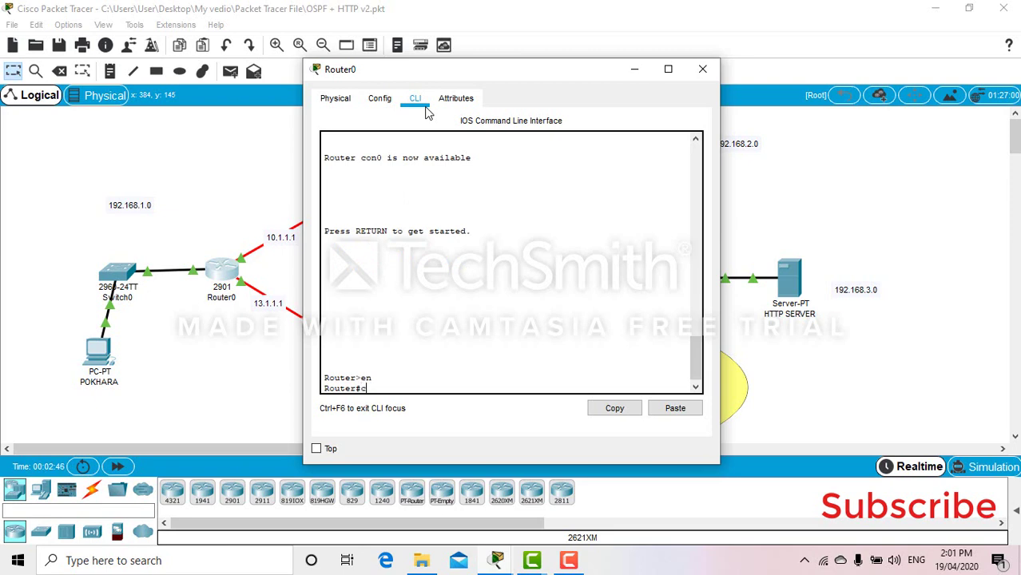
text(onf)
text( t)
key(Return)
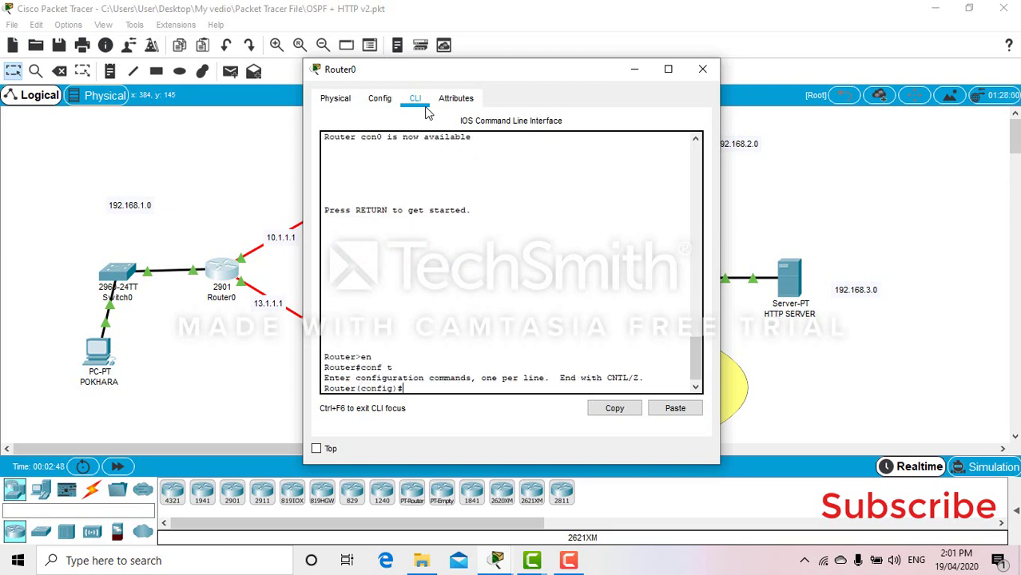
text(exit)
key(Return)
key(Return)
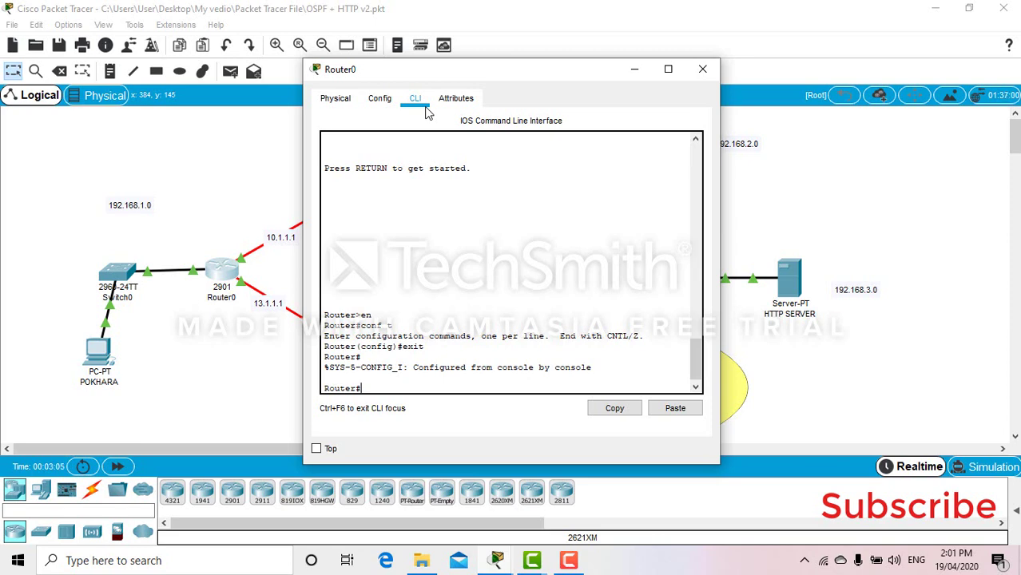
Step: Try 'line console 0' at Router#, then recall and erase the rejected command
text(line console ?)
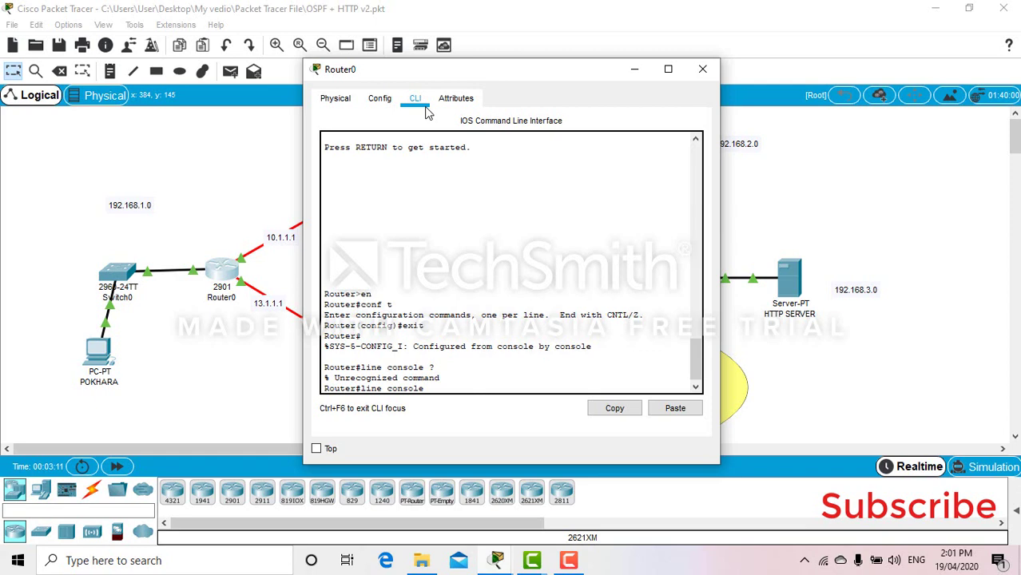
text(0)
key(Return)
key(Up)
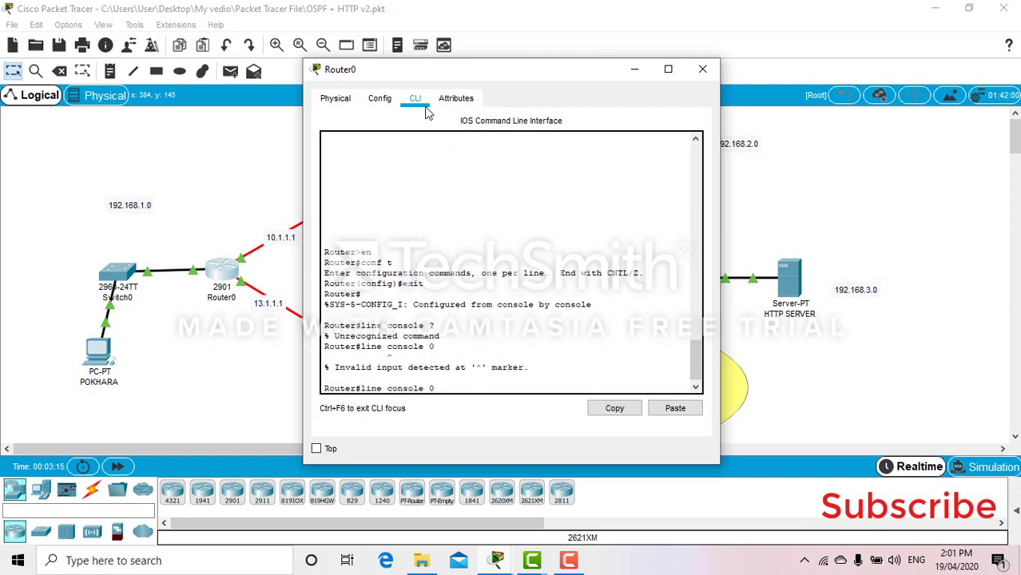
key(BackSpace)
key(BackSpace)
key(BackSpace)
key(BackSpace)
key(BackSpace)
key(BackSpace)
key(BackSpace)
key(BackSpace)
key(BackSpace)
key(BackSpace)
key(BackSpace)
key(BackSpace)
key(BackSpace)
key(BackSpace)
Step: On console line 0, set a console password and require login
text(exit)
key(Return)
key(Return)
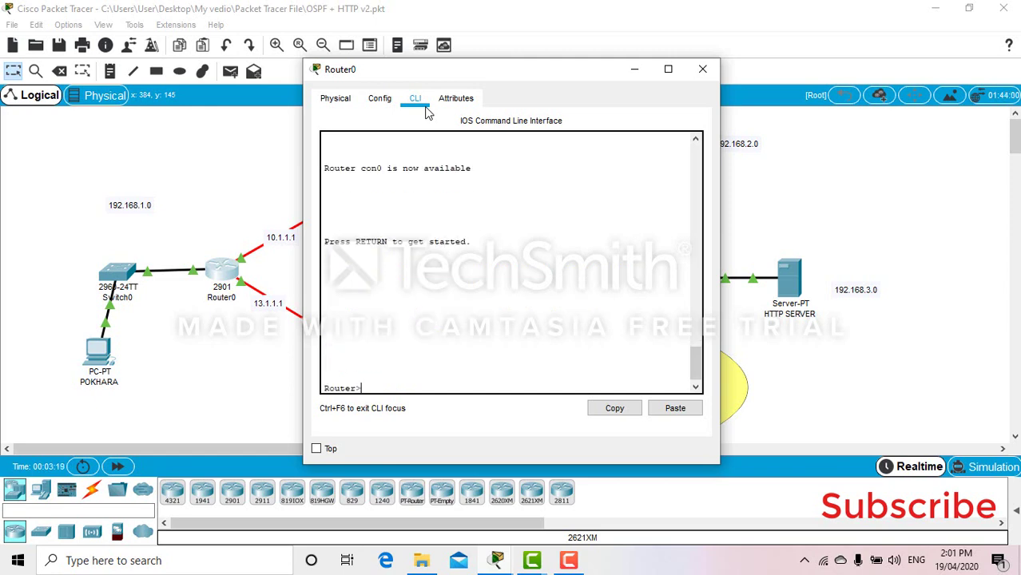
text(en)
key(Return)
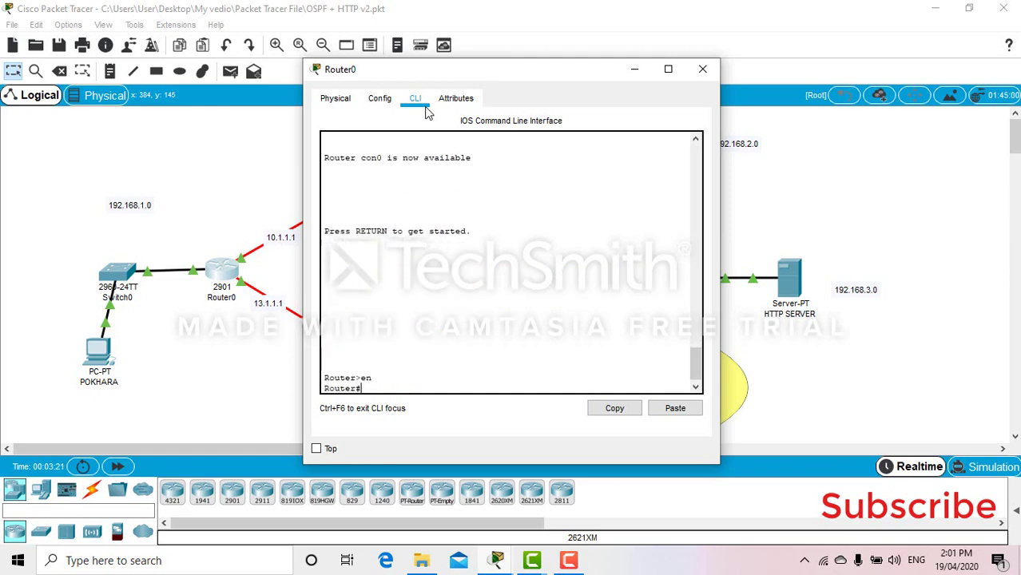
text(conf t)
key(Return)
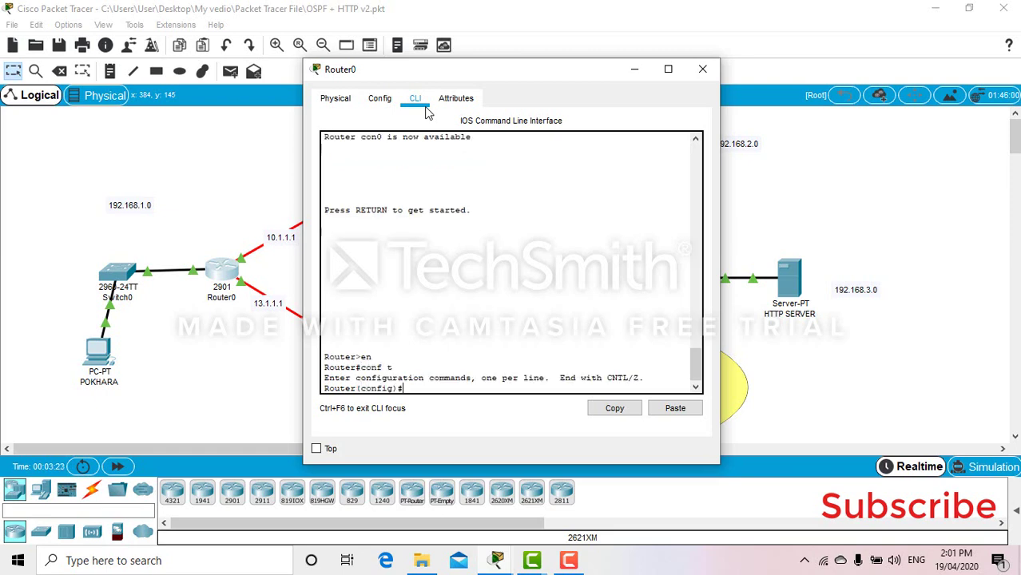
text(line ?)
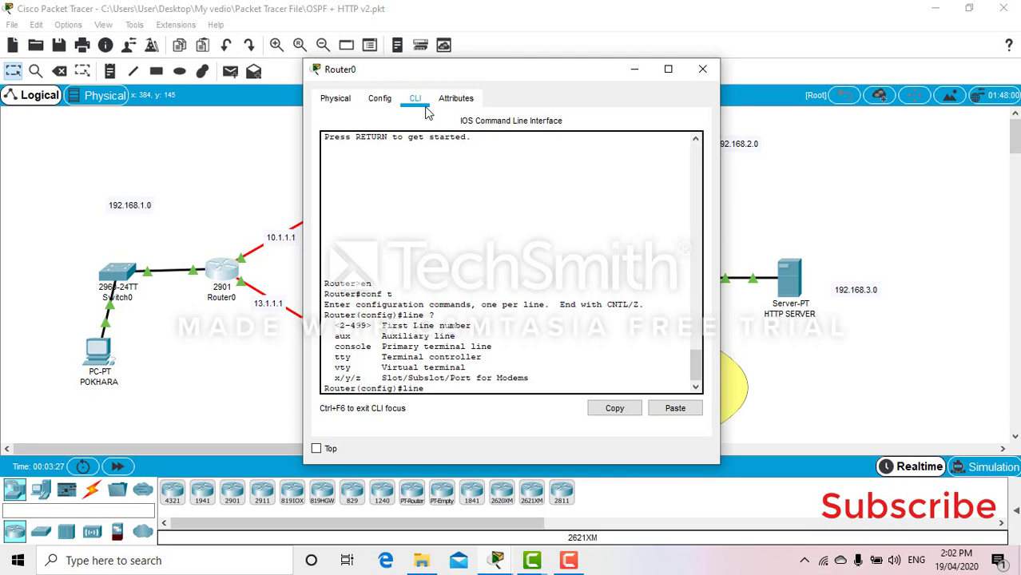
text(console ?)
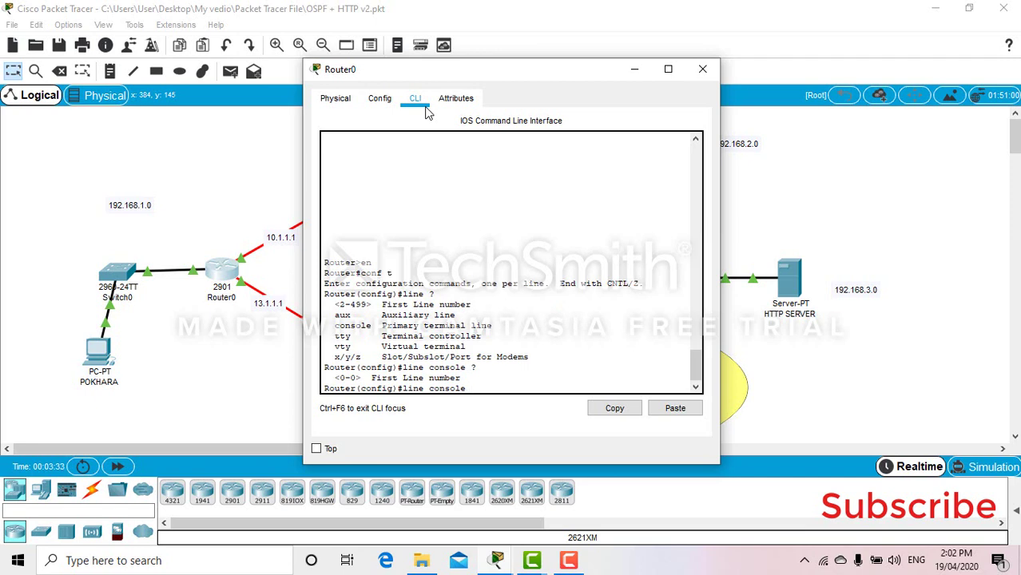
text(0)
key(Return)
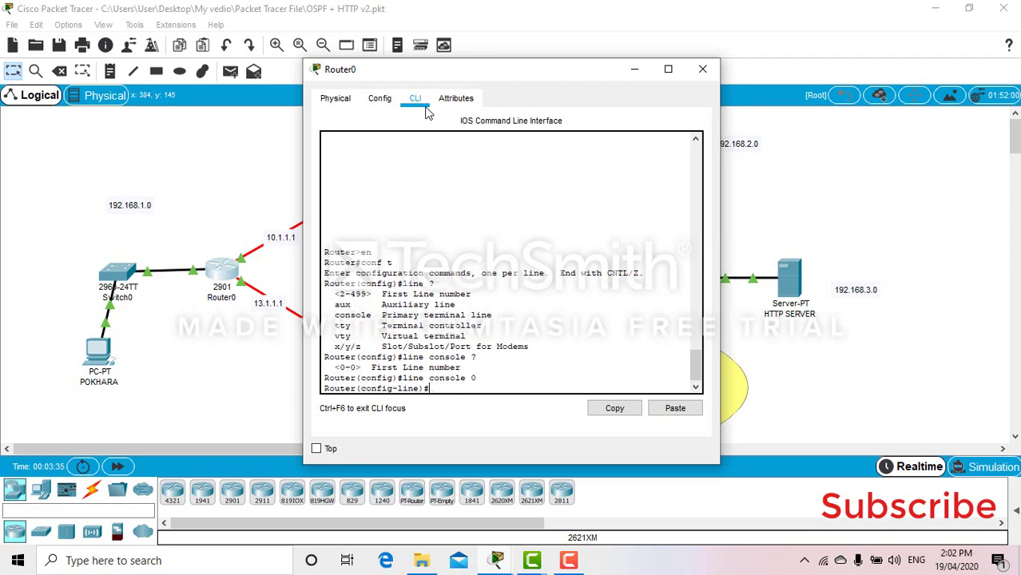
text(password cisco123)
key(Return)
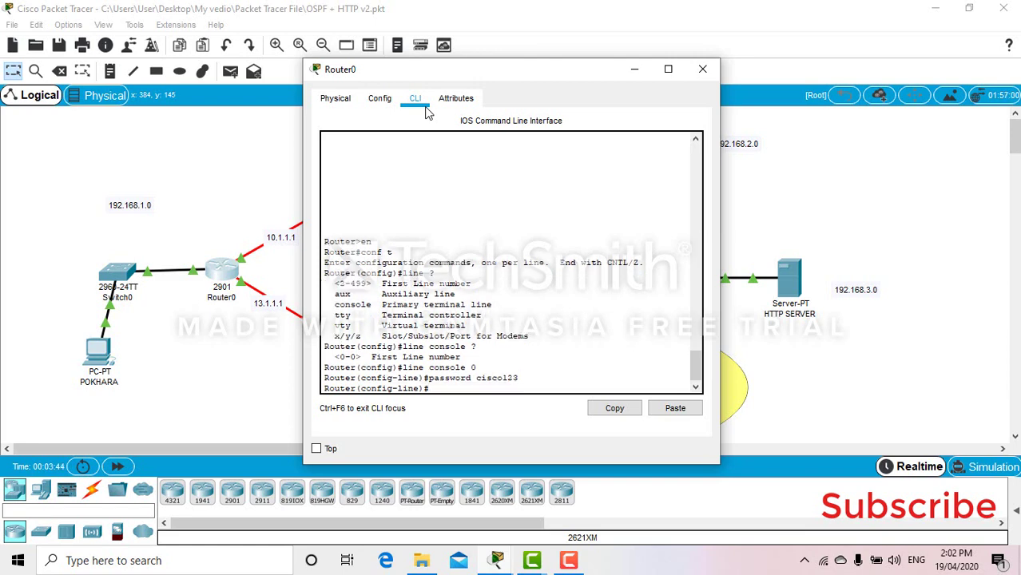
text(login)
key(Return)
Step: Add an enable secret, leave configuration mode, and save the configuration with wr
text(enable)
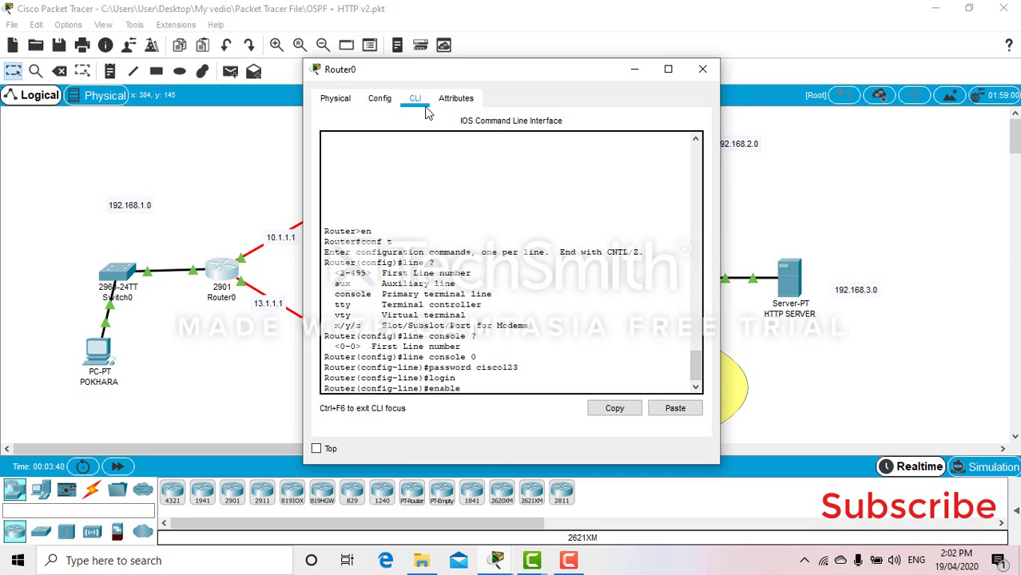
text( secret cisco1)
key(Return)
text(end)
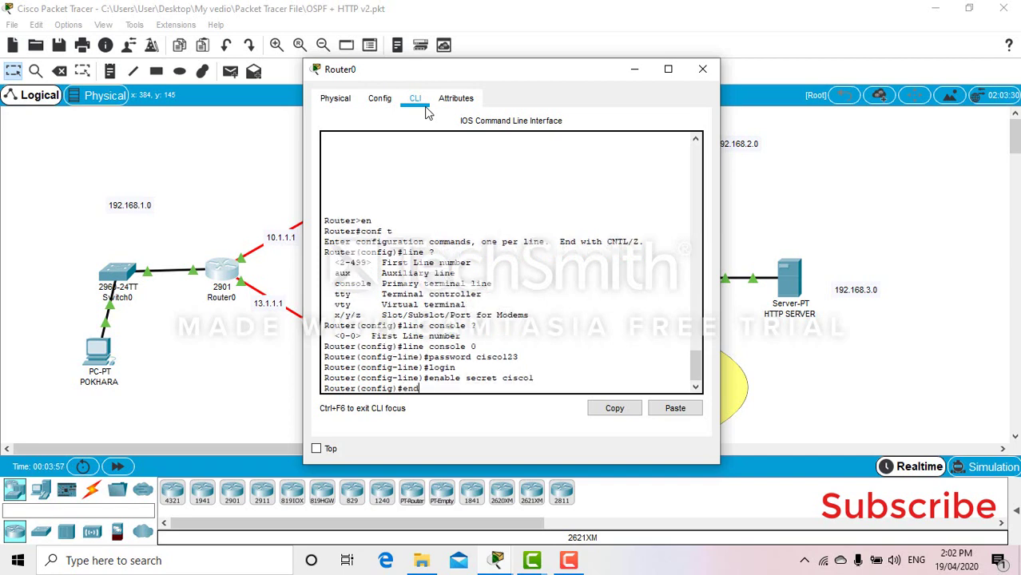
key(Return)
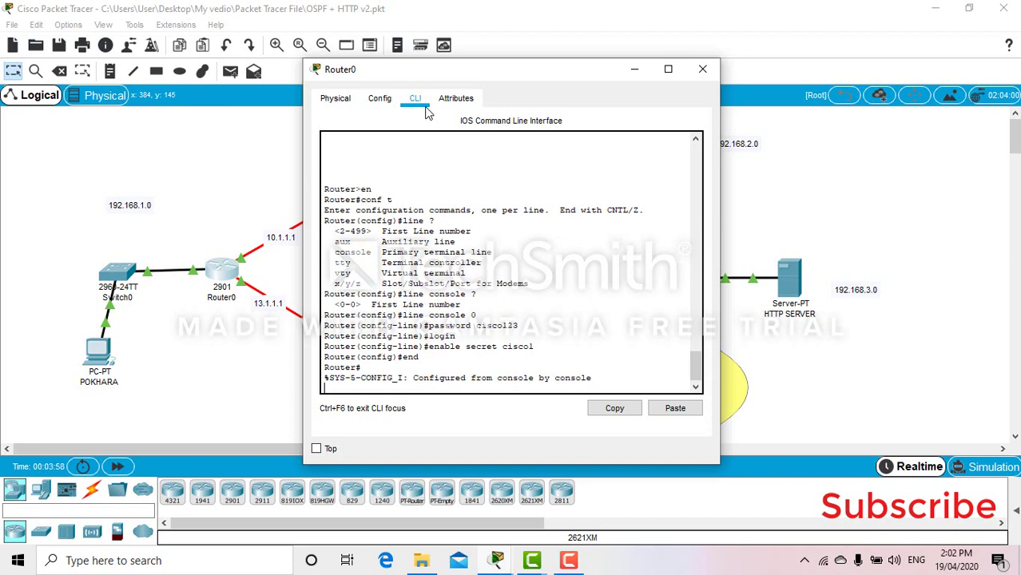
key(Return)
text(wr)
key(Return)
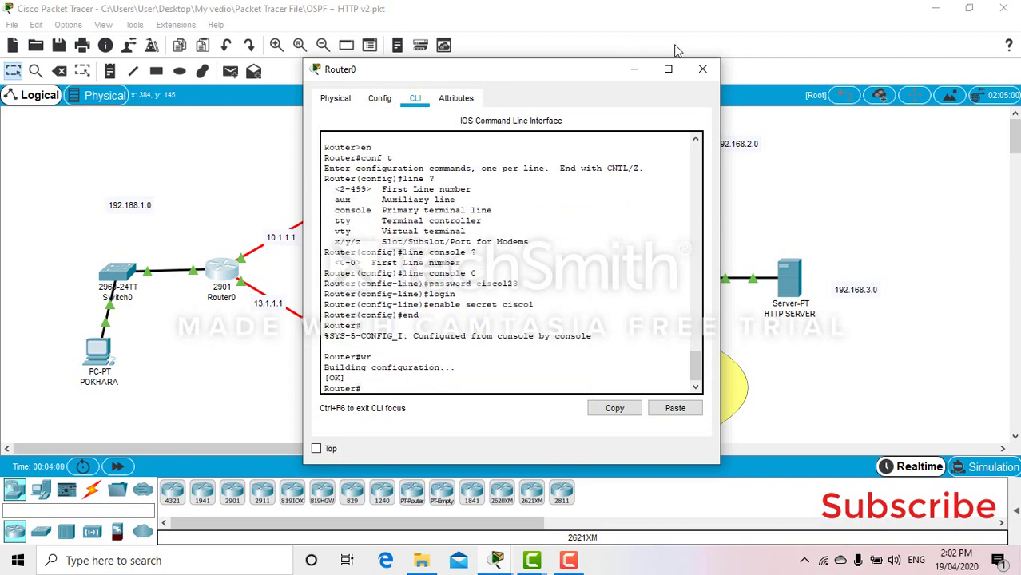
Step: Reopen Router0, log out, and log back in with the console password
click(703, 69)
click(223, 270)
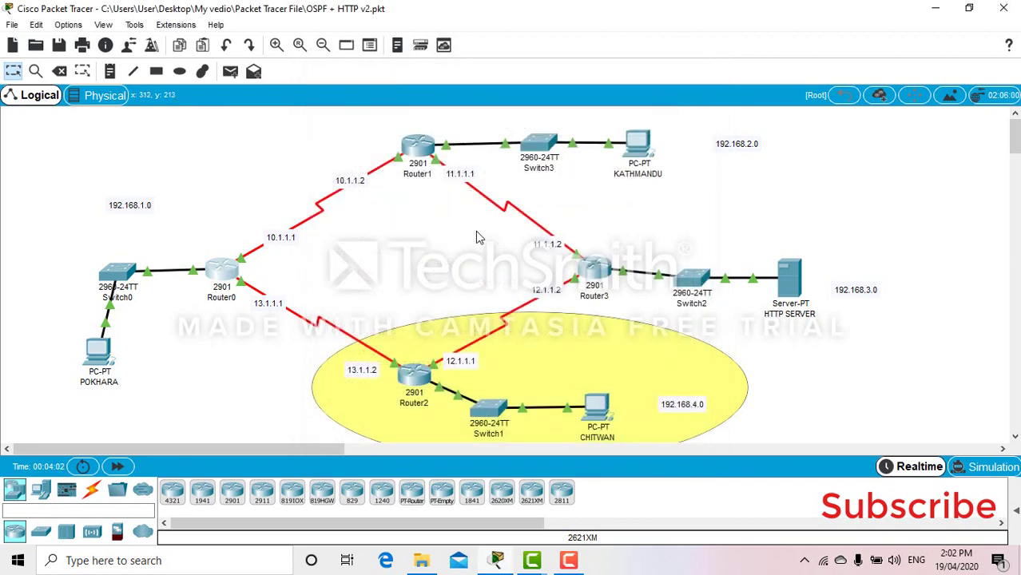
text(exit)
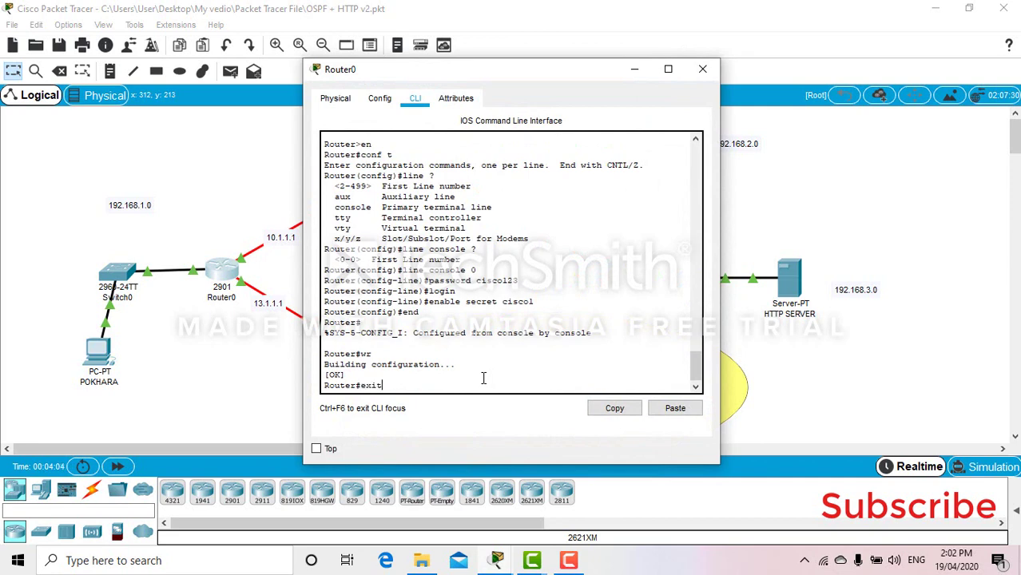
key(Return)
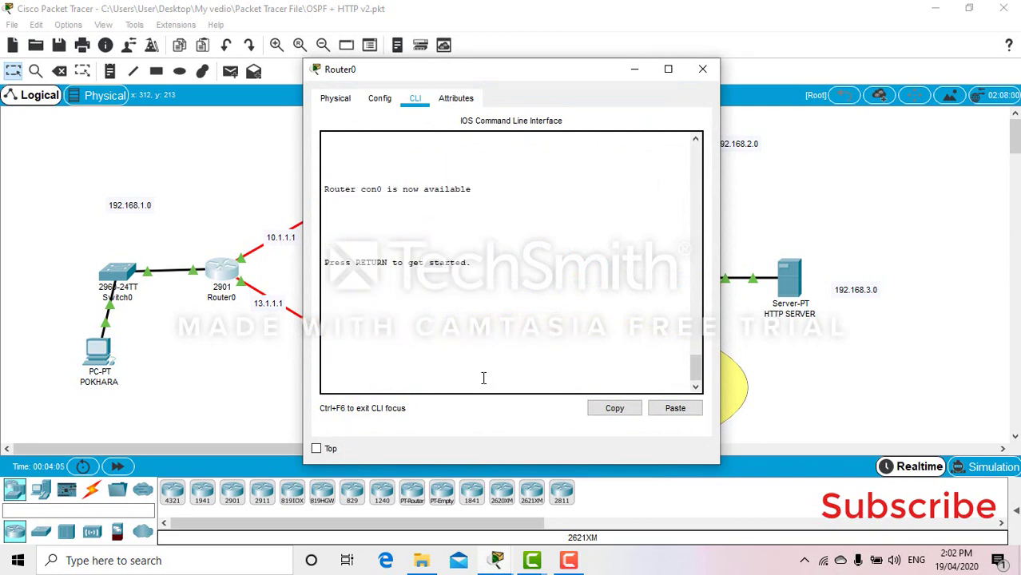
key(Return)
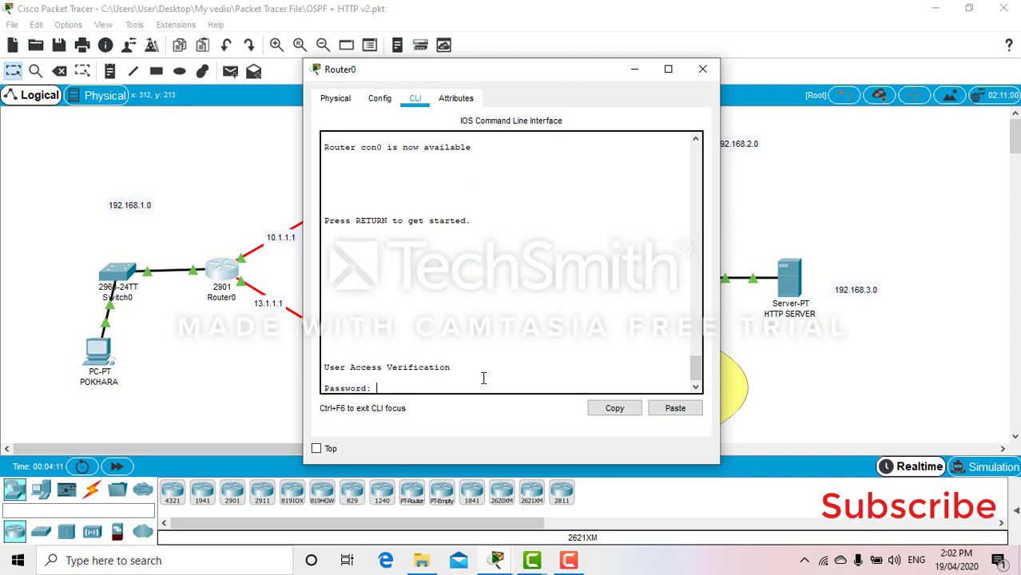
key(Return)
Step: Reach Router# using the enable secret; the mistyped 'conft' command fails lookup
text(en)
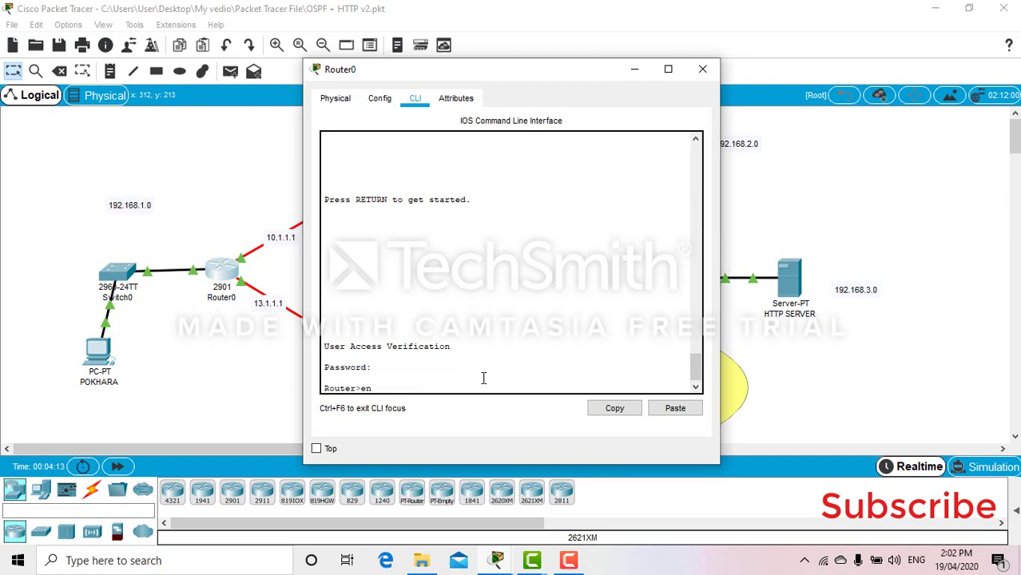
key(Return)
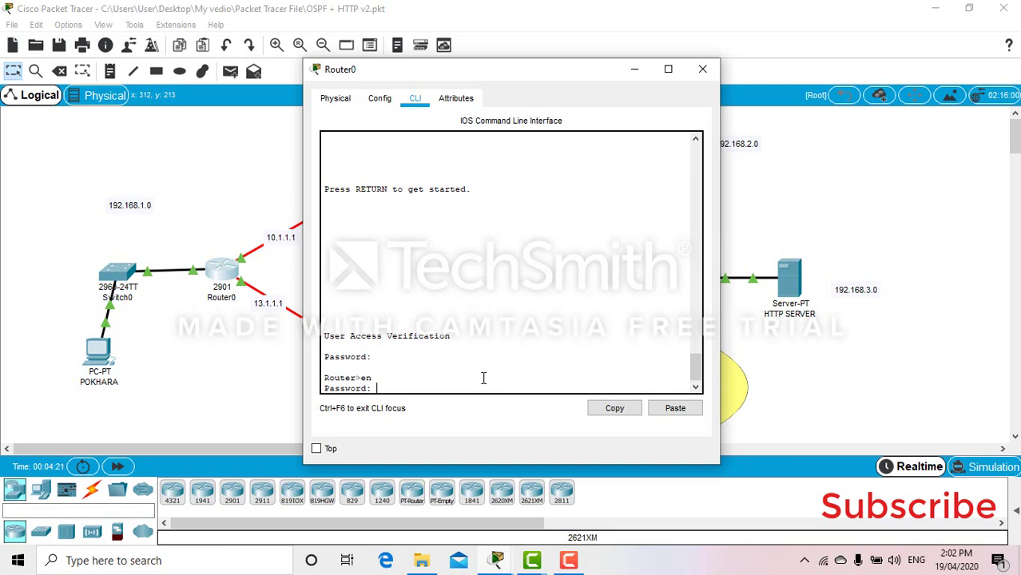
key(Return)
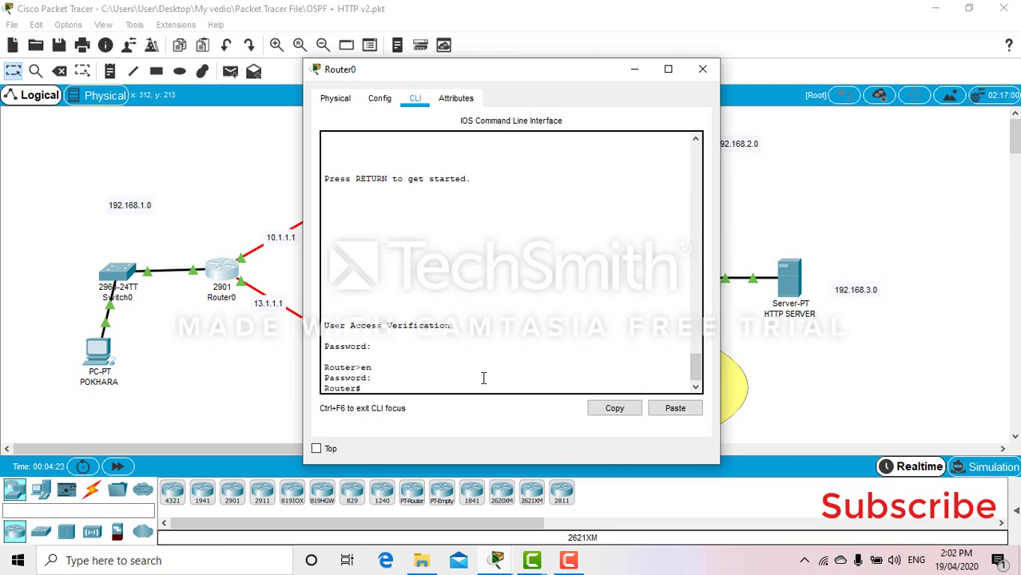
text(conft)
key(Return)
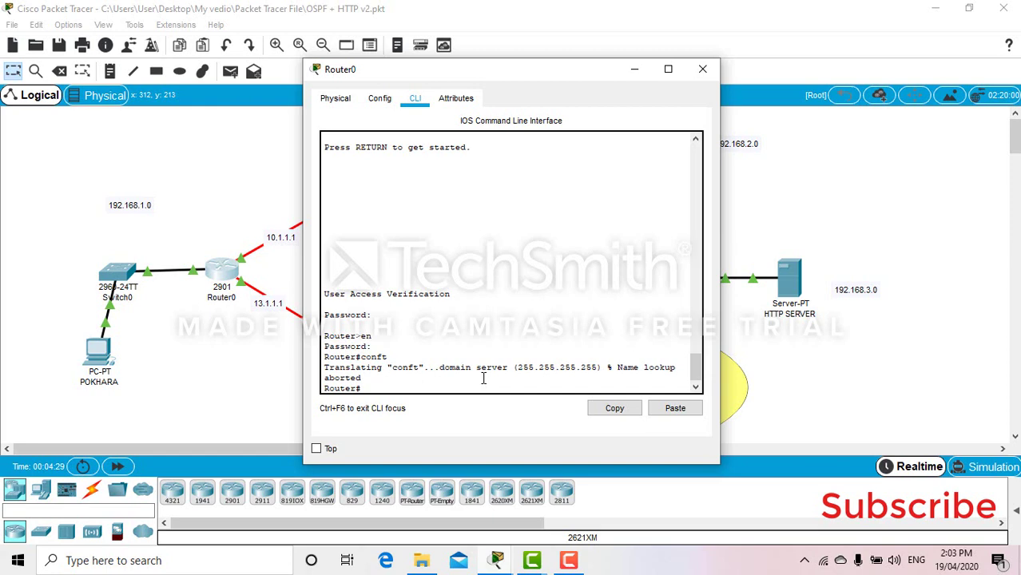
Step: Enter global configuration mode, then restart the console session back at the login prompt
text(conf t)
key(Return)
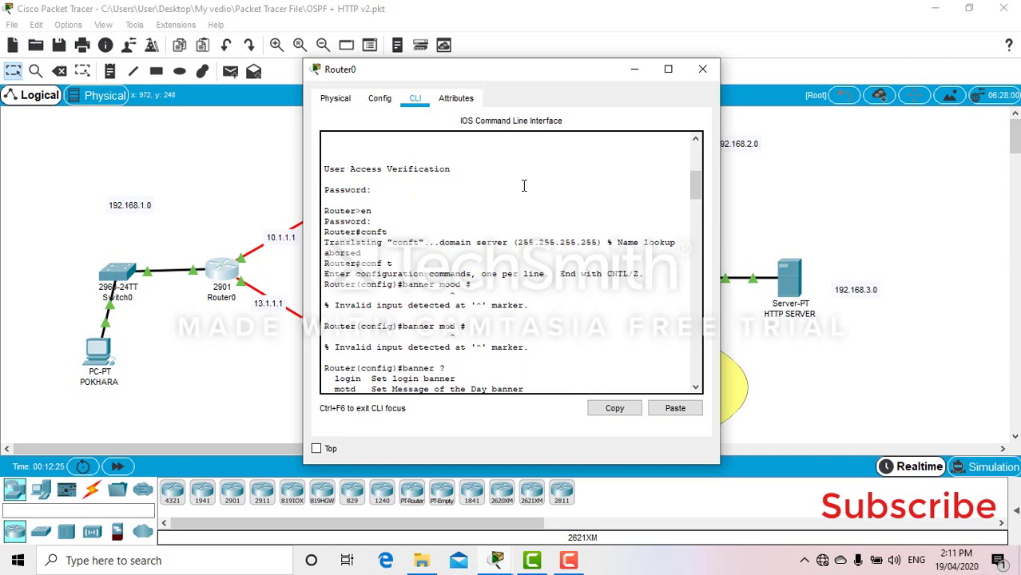
drag(694, 184, 692, 438)
key(Return)
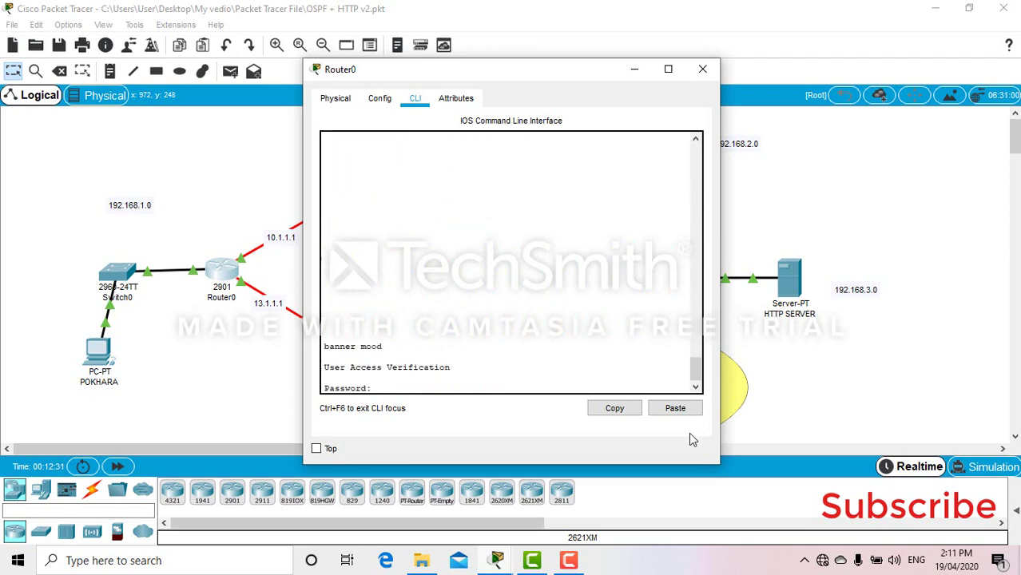
Step: Log in with the console password and reach Router# with the enable secret
key(Return)
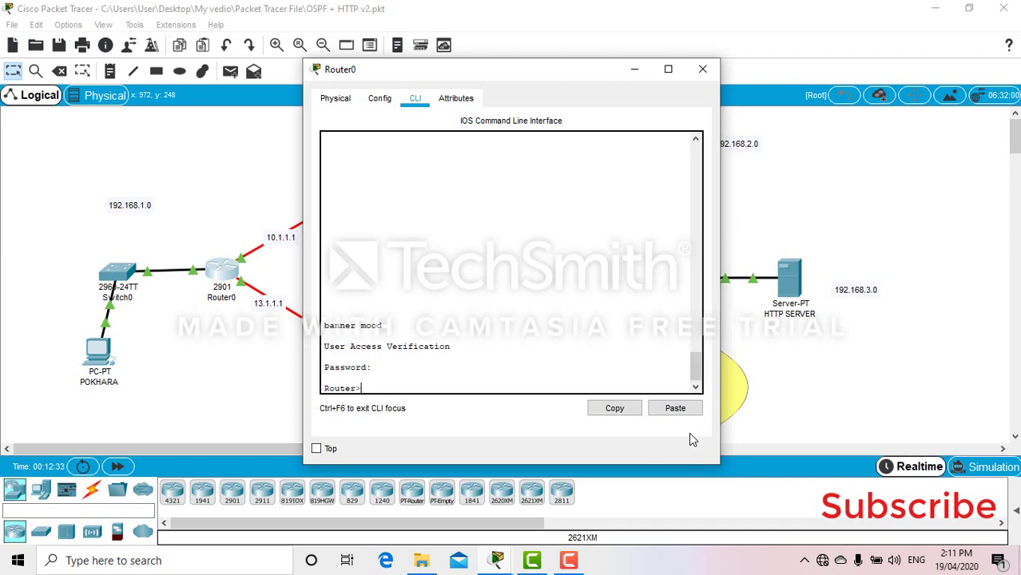
text(en)
key(Return)
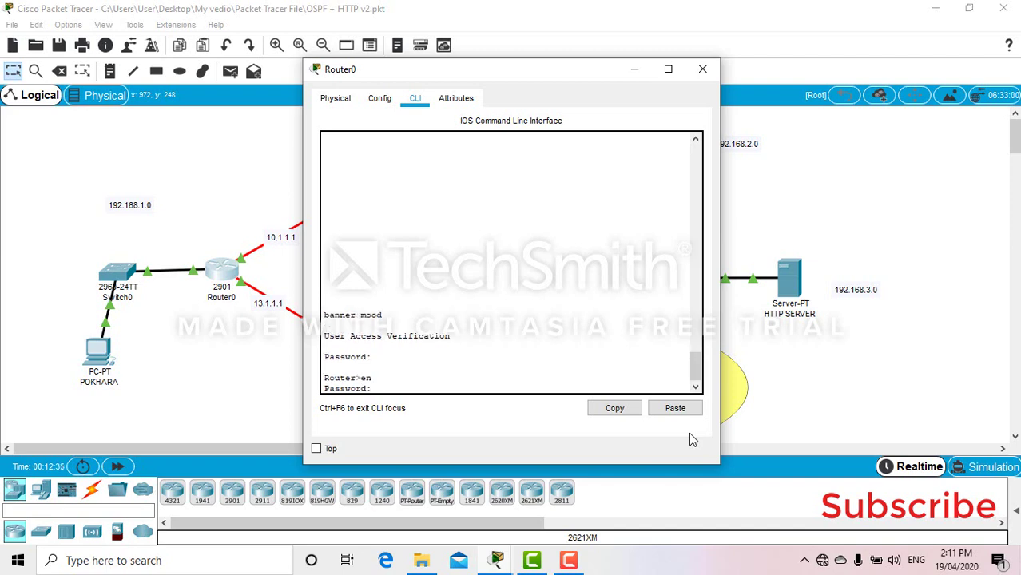
key(Return)
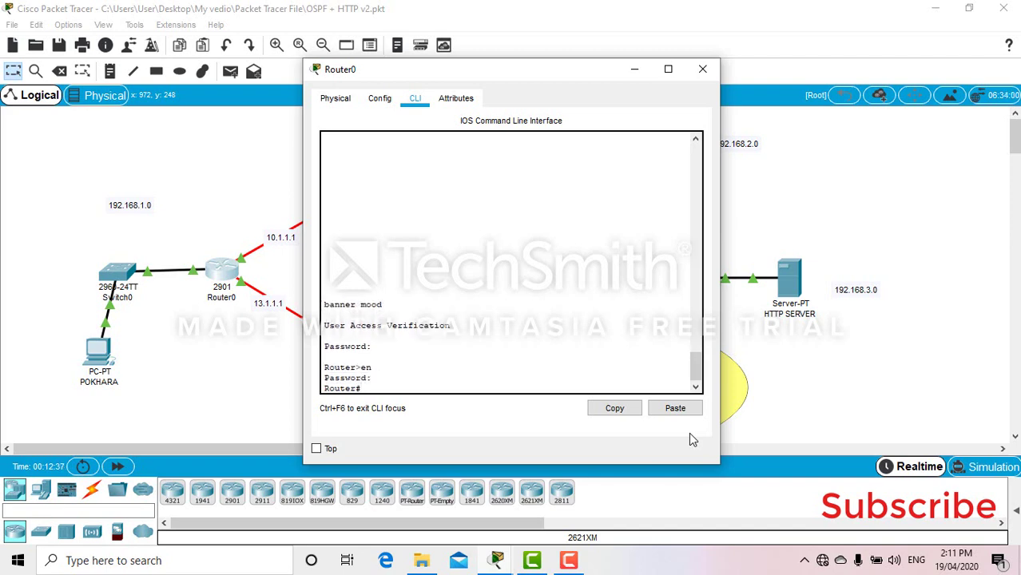
Step: Try 'banner modt #' and 'banner ?' at Router#, then abort the failed 'conft' lookup
click(399, 305)
drag(385, 306, 335, 306)
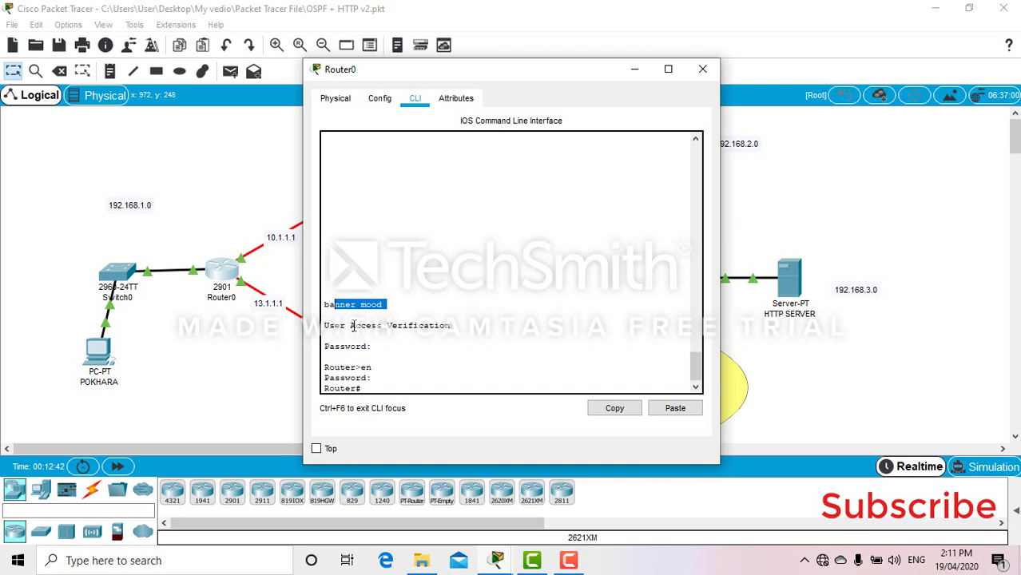
text(banner )
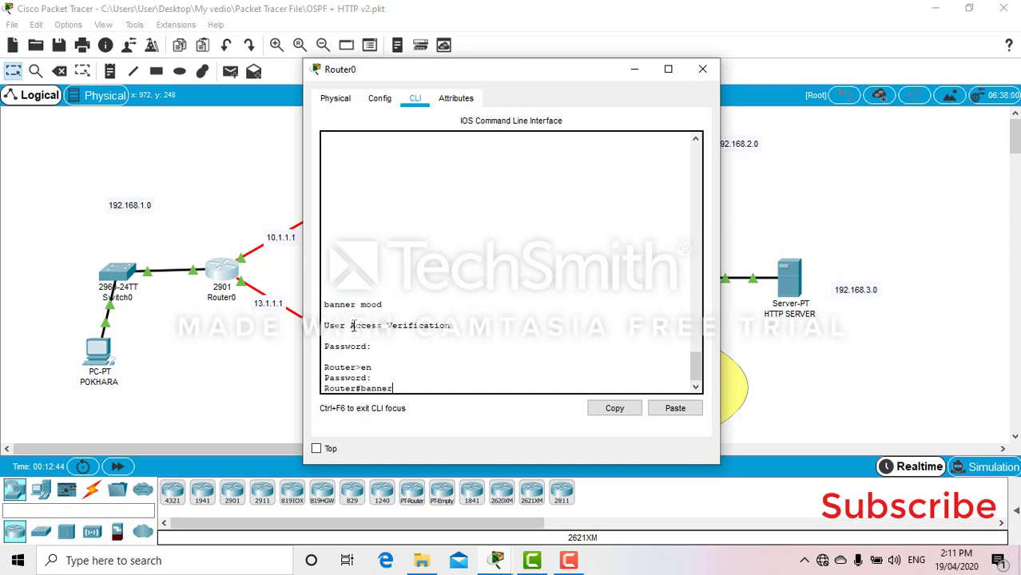
text(modt #)
key(Return)
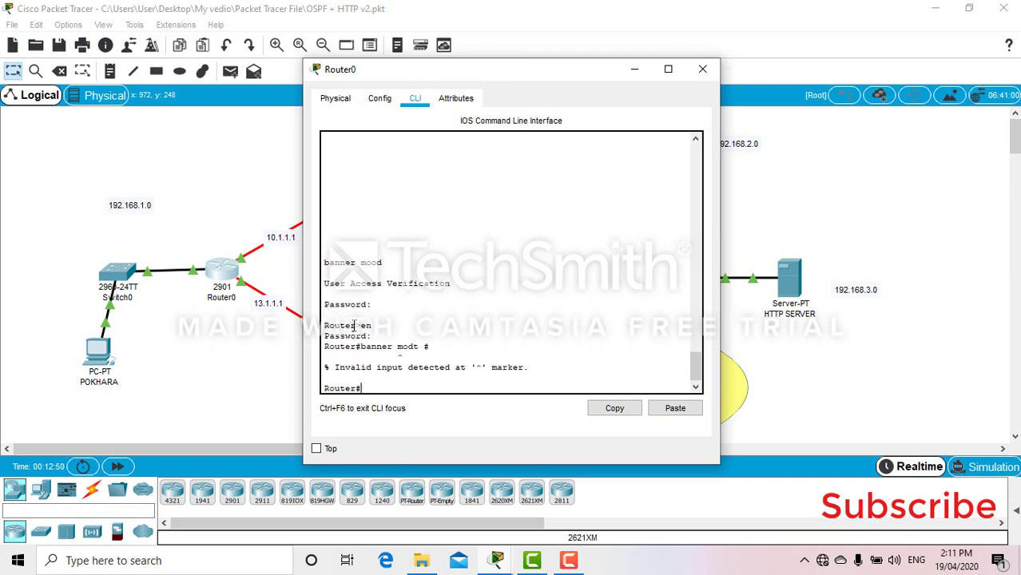
key(Up)
key(BackSpace)
key(BackSpace)
key(BackSpace)
key(BackSpace)
key(BackSpace)
key(BackSpace)
text(?)
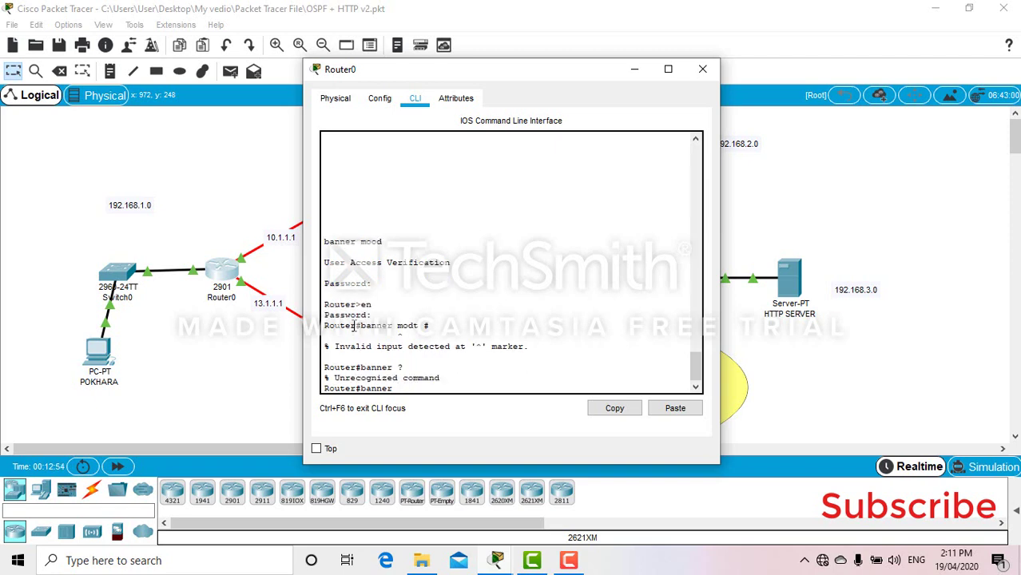
key(BackSpace)
key(BackSpace)
key(BackSpace)
key(BackSpace)
key(BackSpace)
key(BackSpace)
key(BackSpace)
text(conft)
key(Return)
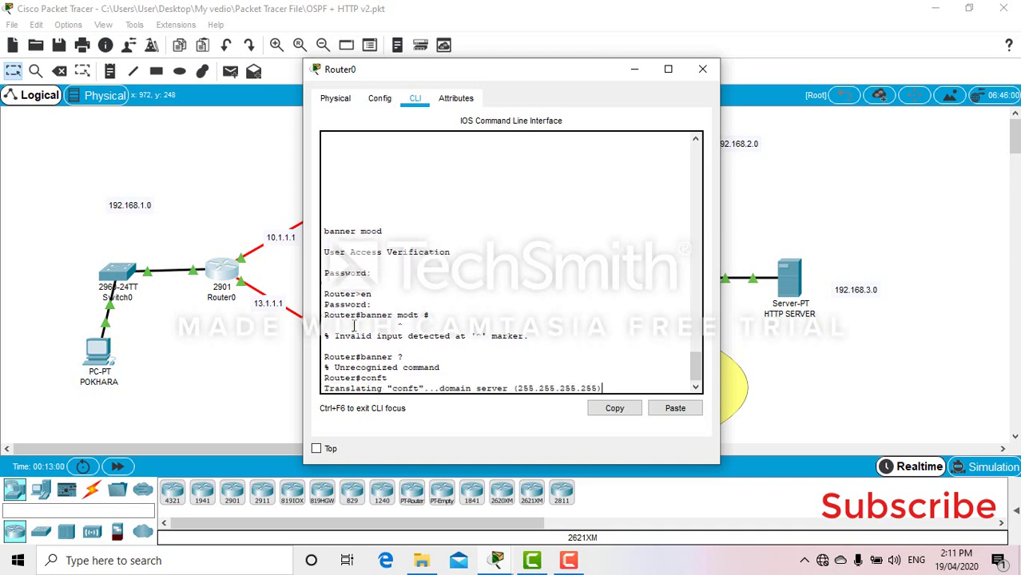
key(ctrl+shift+6)
Step: In global configuration, set the MOTD banner to 'Unauthorized access not allowed' with # delimiter
text(conf t)
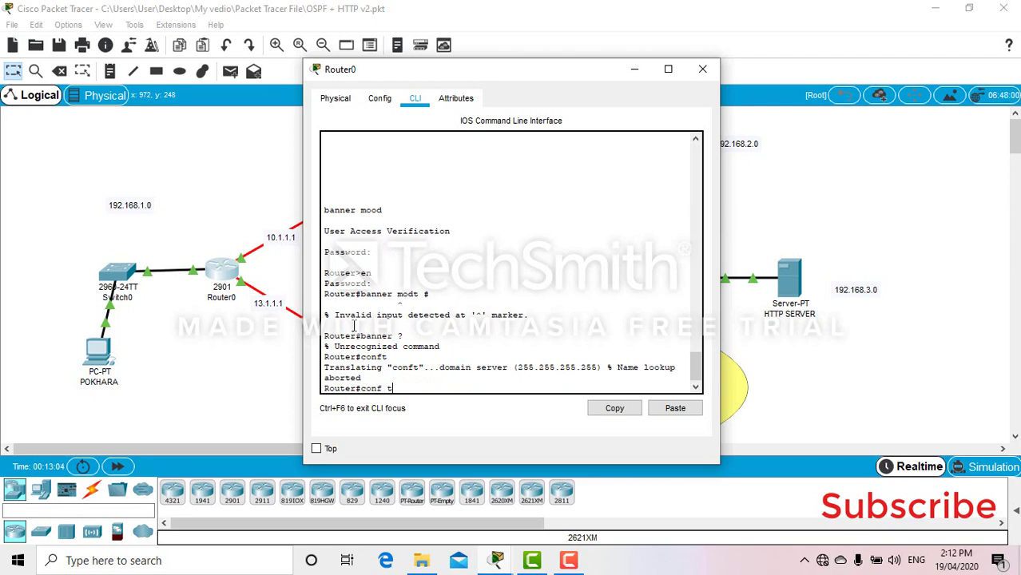
key(Return)
text(b)
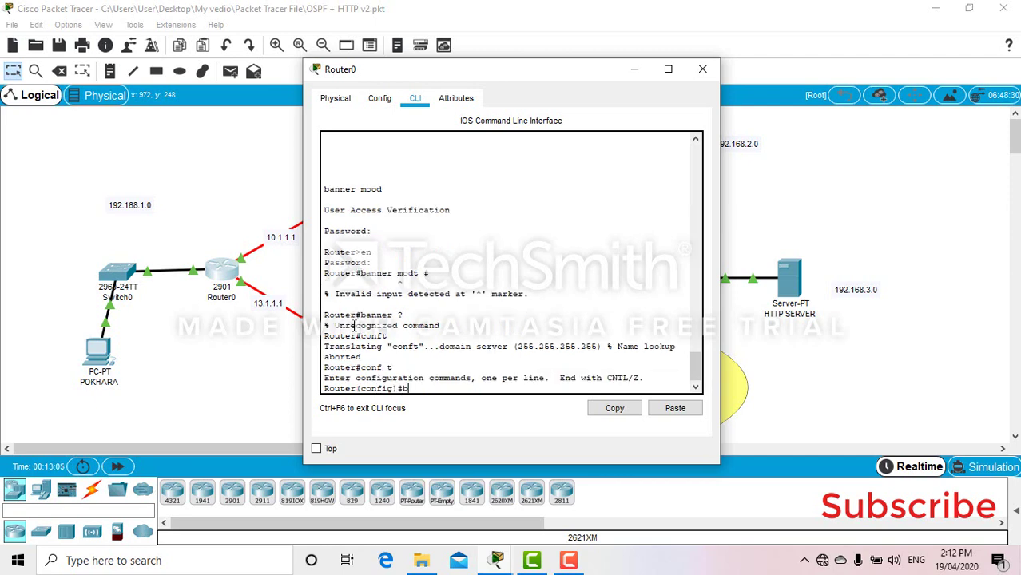
text(anner)
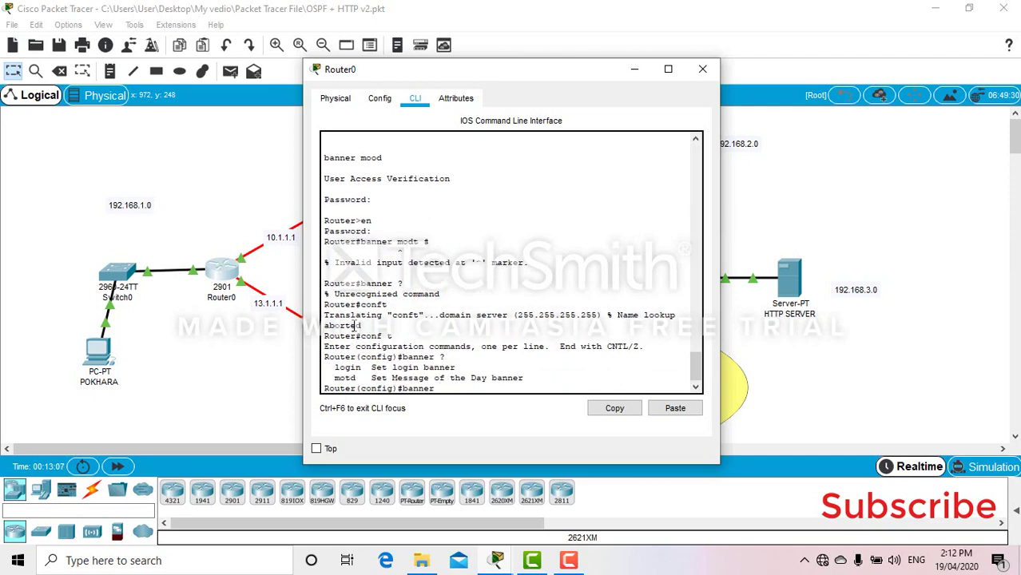
text( ?motd#)
key(Return)
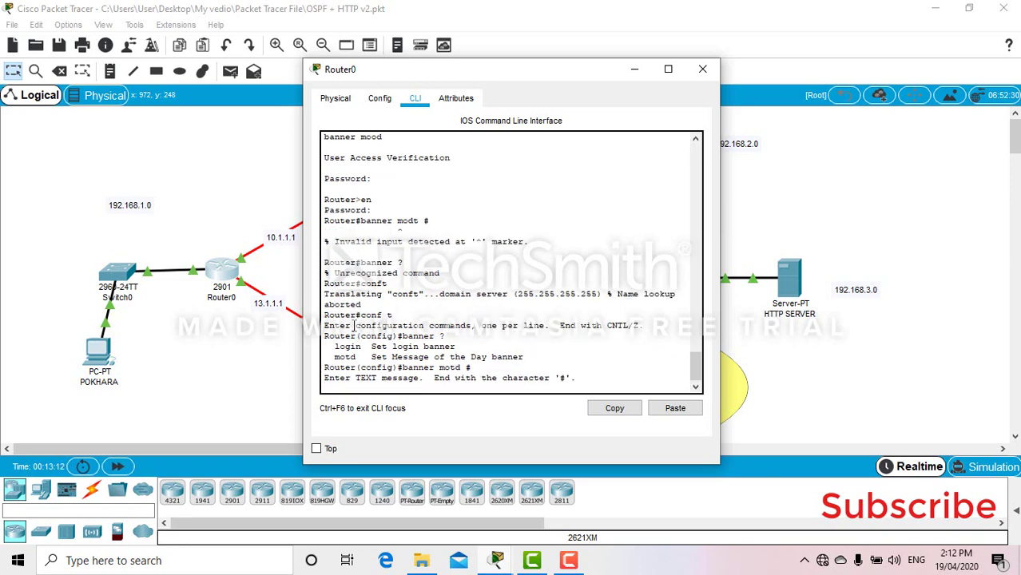
text(Unauthorized access)
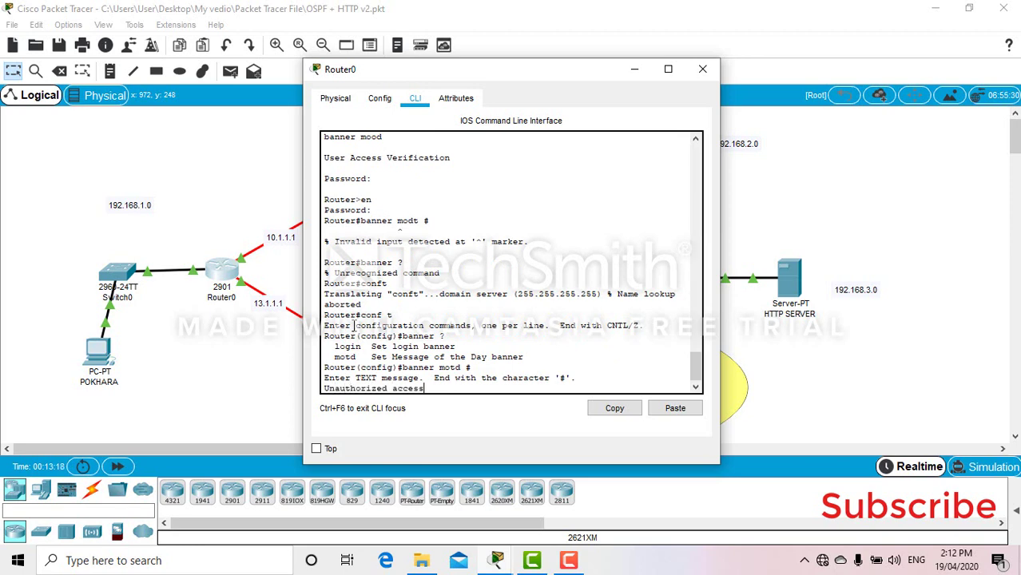
text( not allowed #)
key(Return)
Step: Leave configuration mode with end and save the running configuration with wr
text(end)
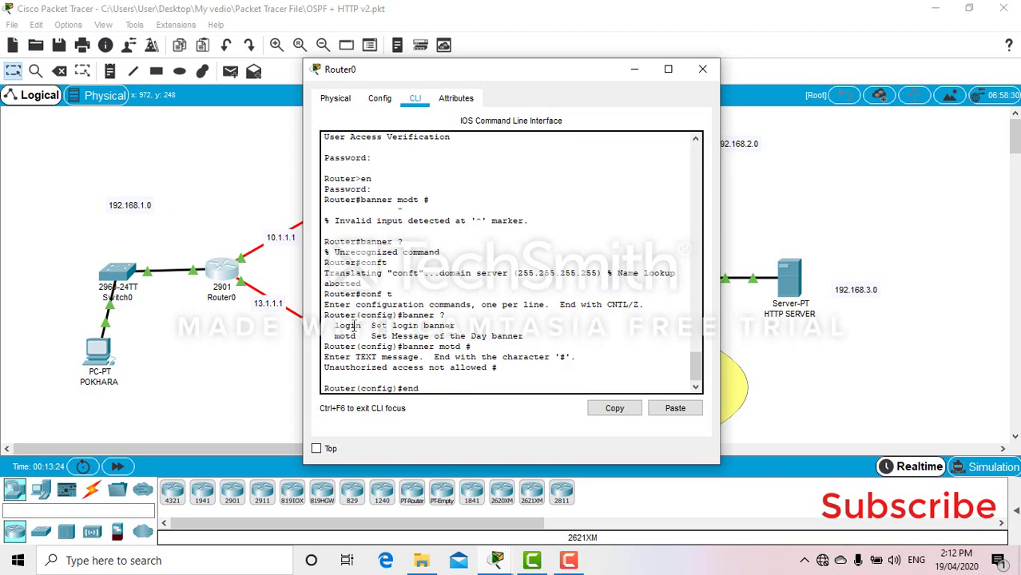
key(Return)
text(wr)
key(Return)
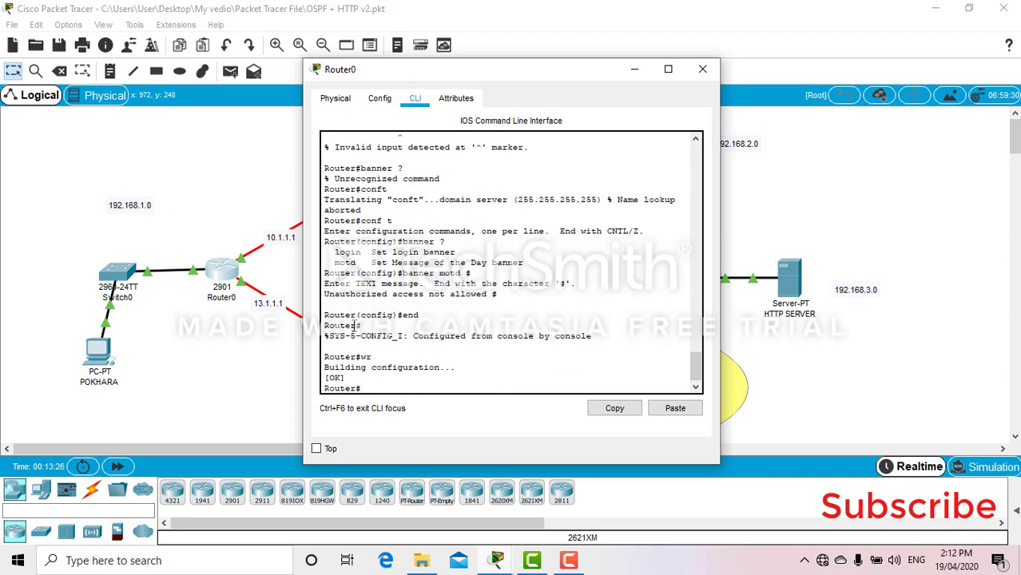
text(end)
key(Return)
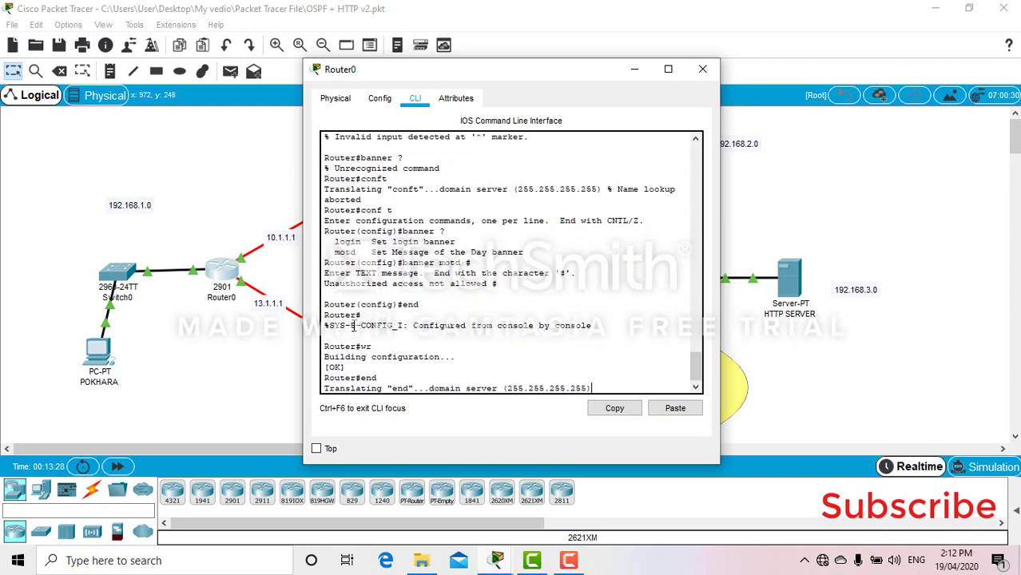
Step: Log out of Router0 and highlight the 'Unauthorized access not allowed' banner at login
text(exit)
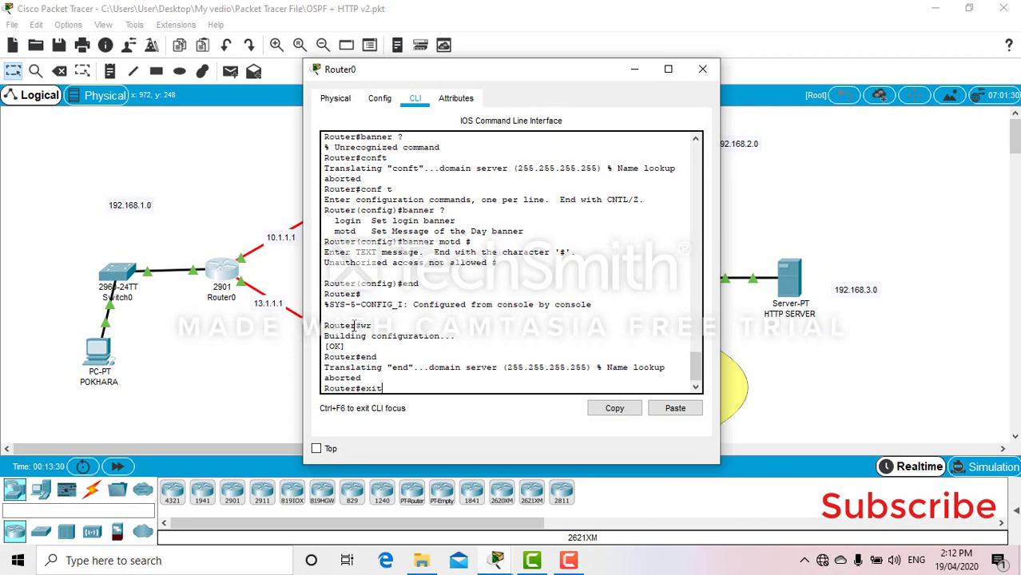
key(Return)
key(Return)
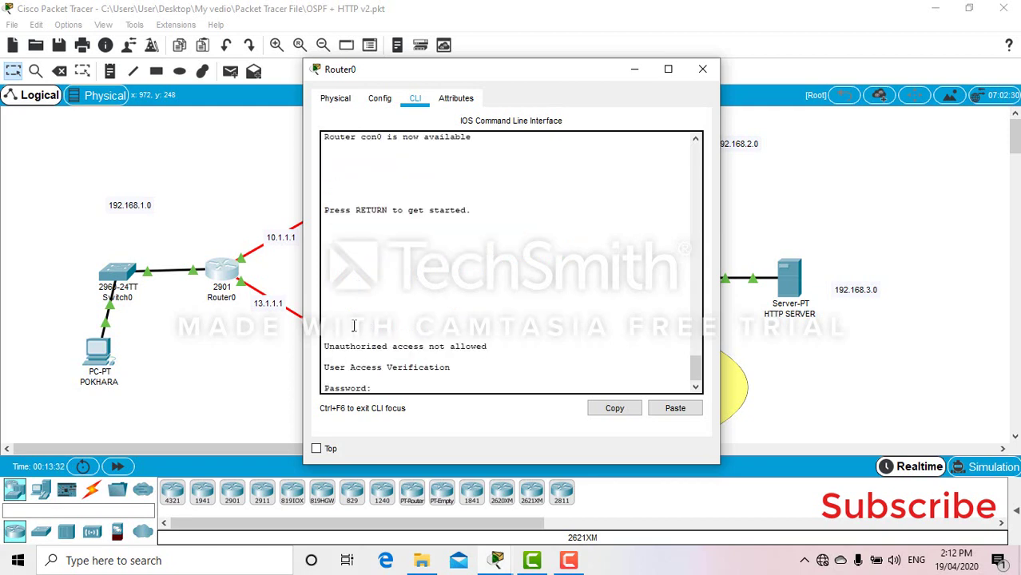
drag(506, 347, 359, 352)
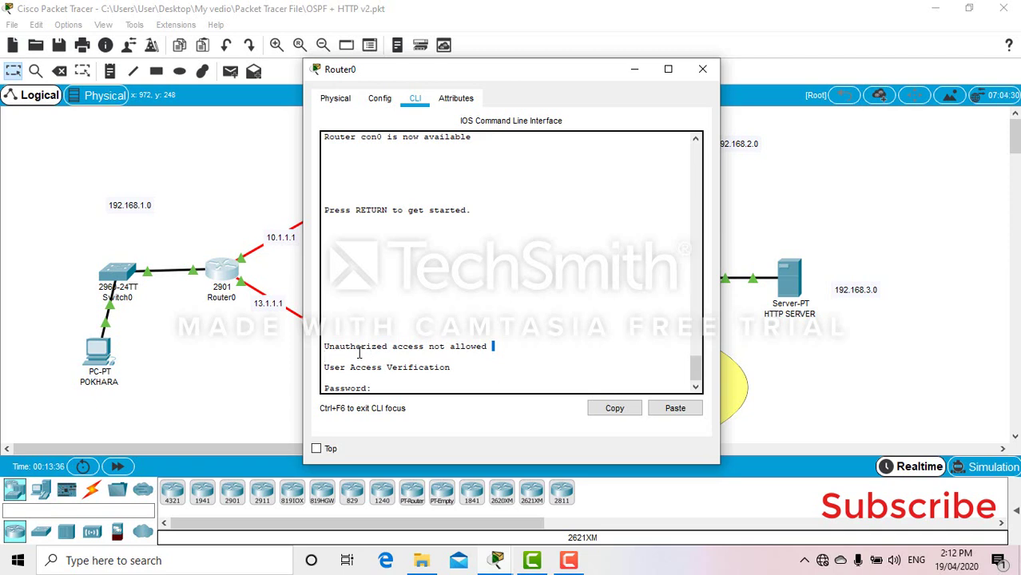